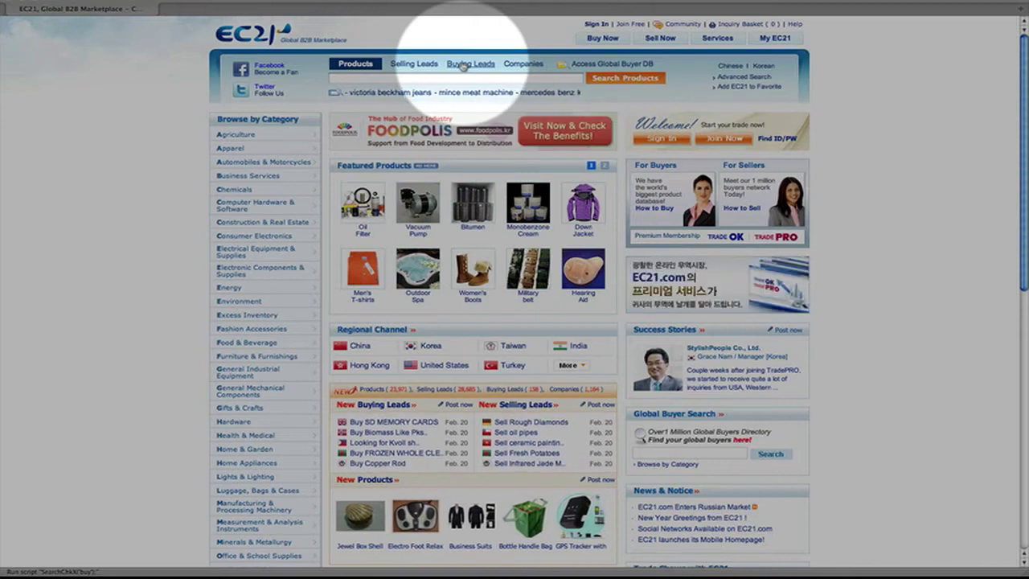
Search EC21 Buying Leads for 'fabrics' and scroll through the 258 results.
left_click(463, 64)
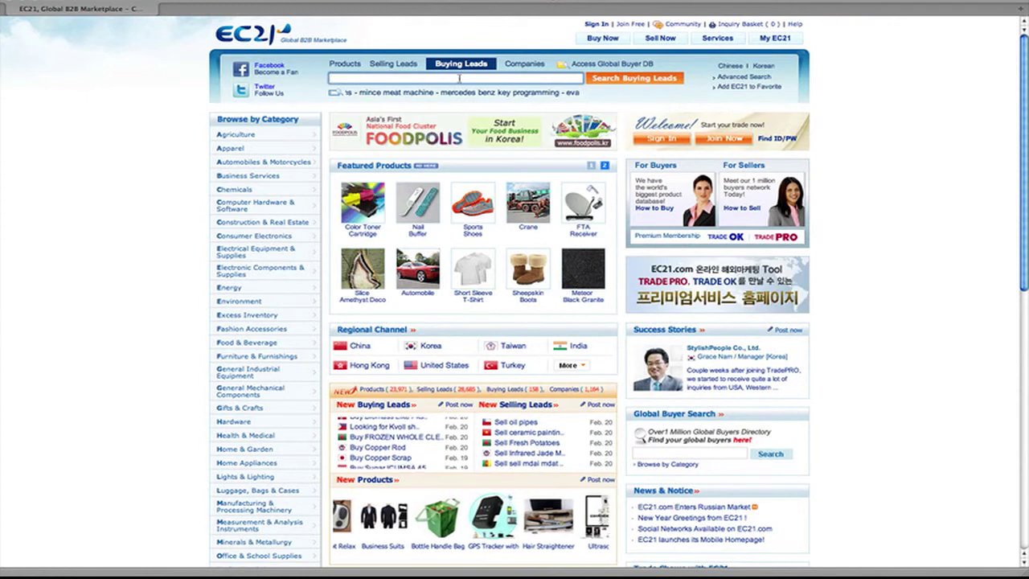
left_click(459, 78)
type("fa")
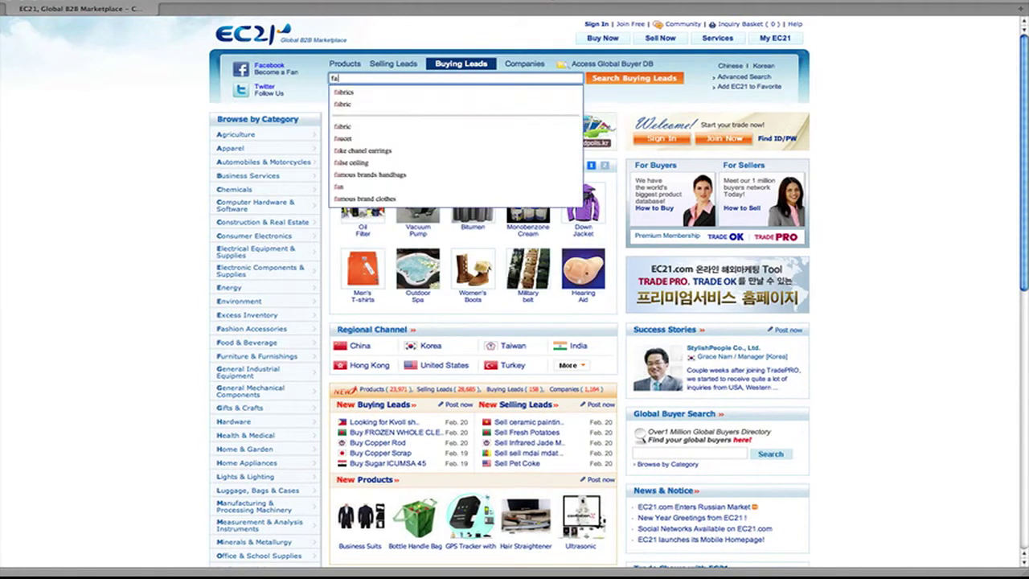
type("brics")
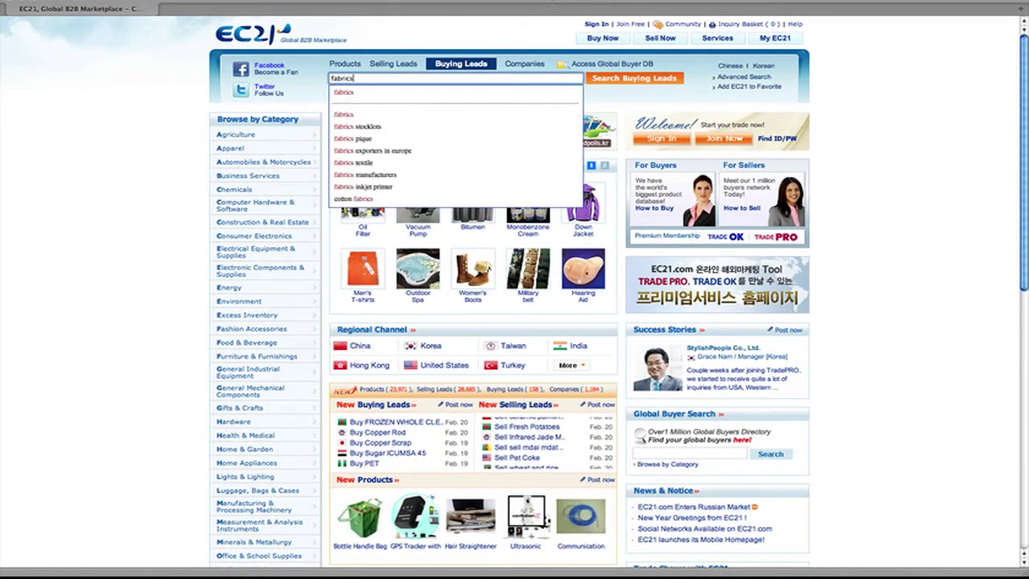
left_click(638, 78)
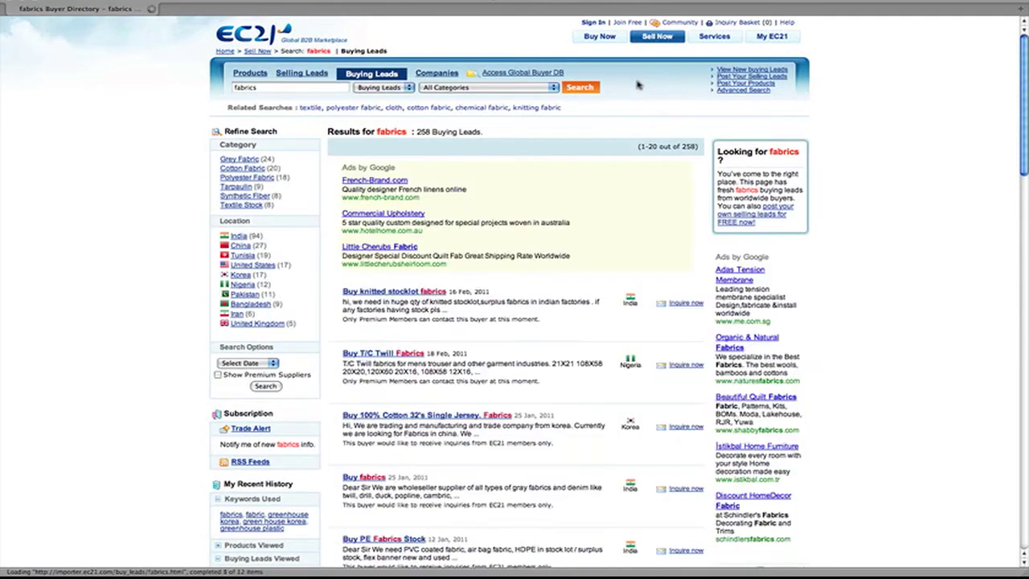
scroll(627, 251, "down", 2)
scroll(627, 252, "down", 3)
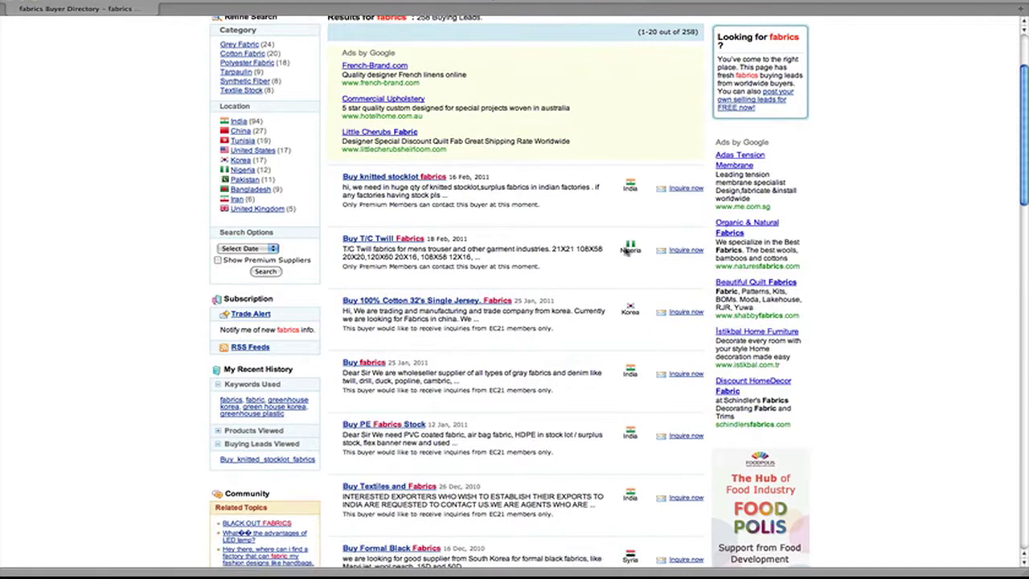
scroll(592, 242, "down", 1)
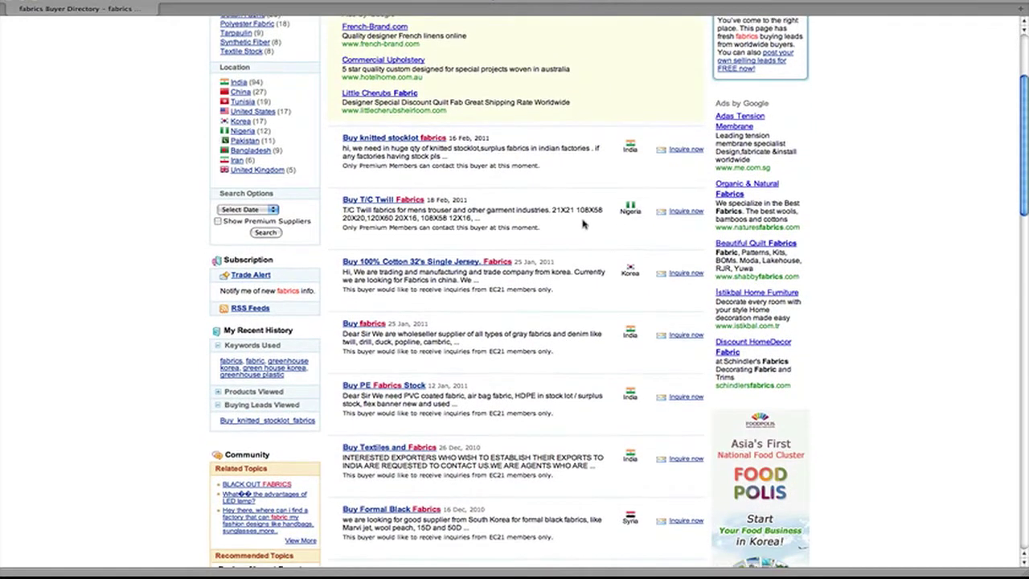
scroll(584, 223, "down", 3)
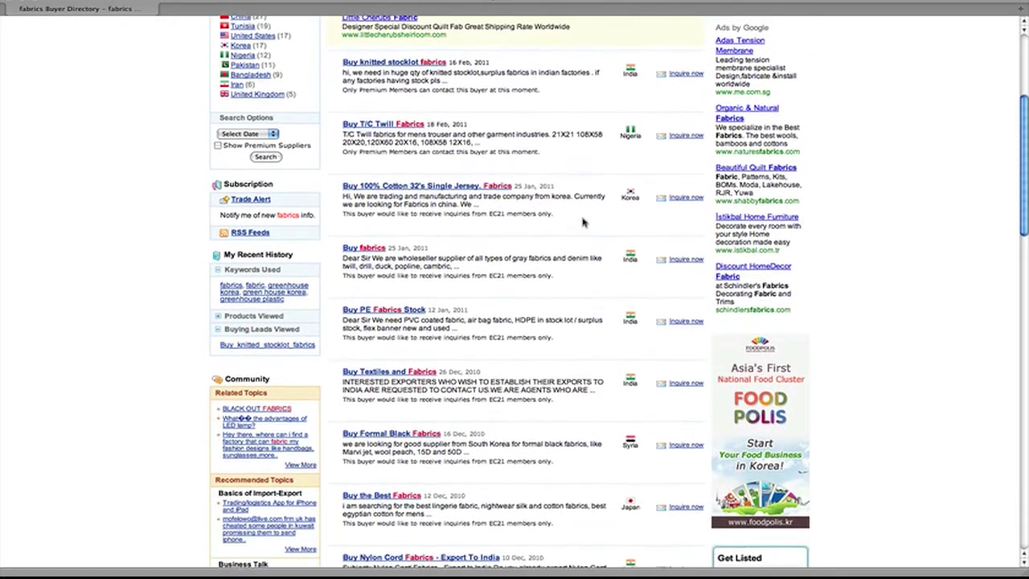
scroll(586, 260, "up", 2)
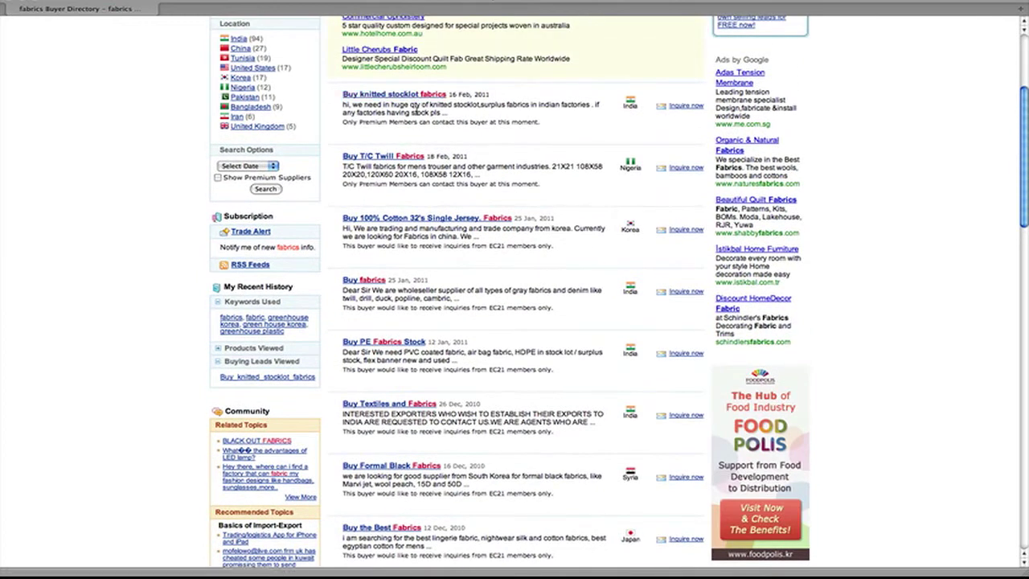
Open the 'Buy knitted stocklot fabrics' lead, then go to the member sign-in page.
left_click(398, 96)
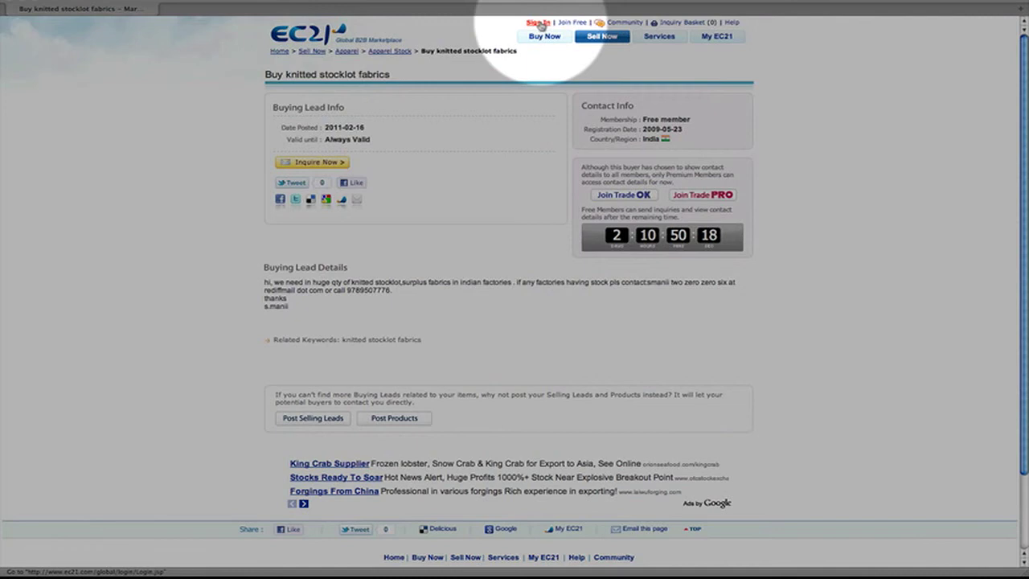
left_click(539, 22)
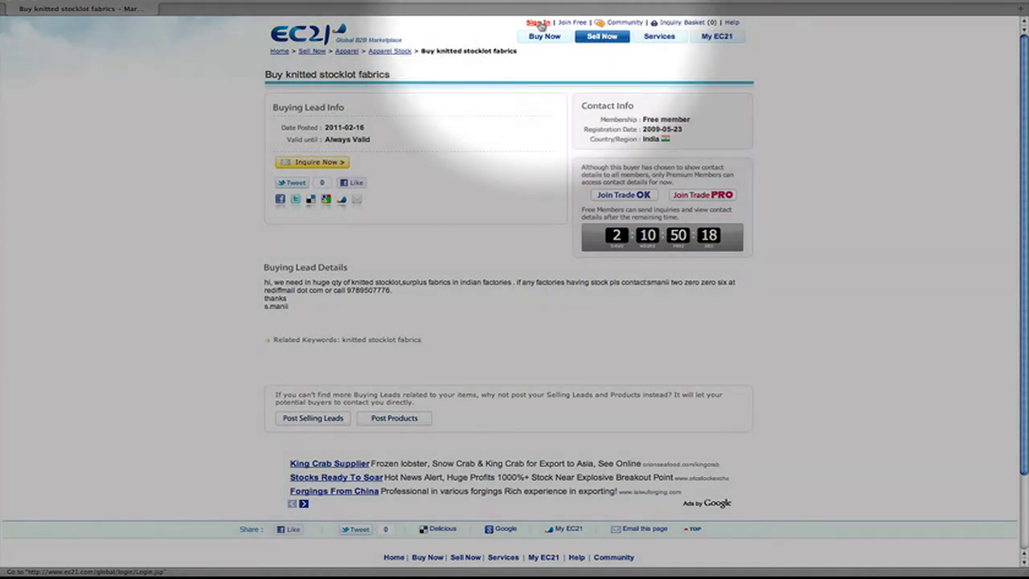
Enter the account password and sign in to reveal the buyer's contact details.
left_click(627, 180)
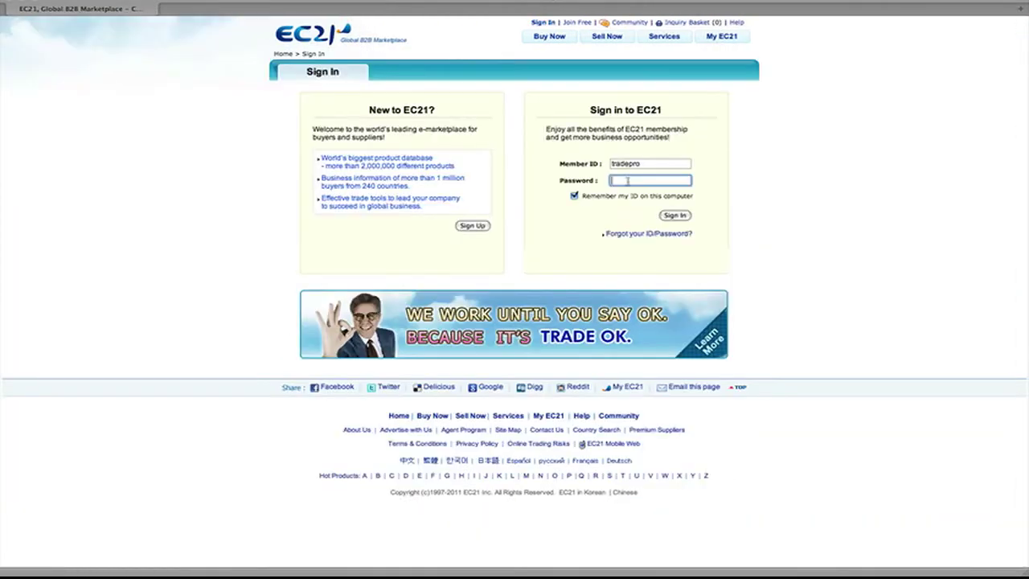
key("Return")
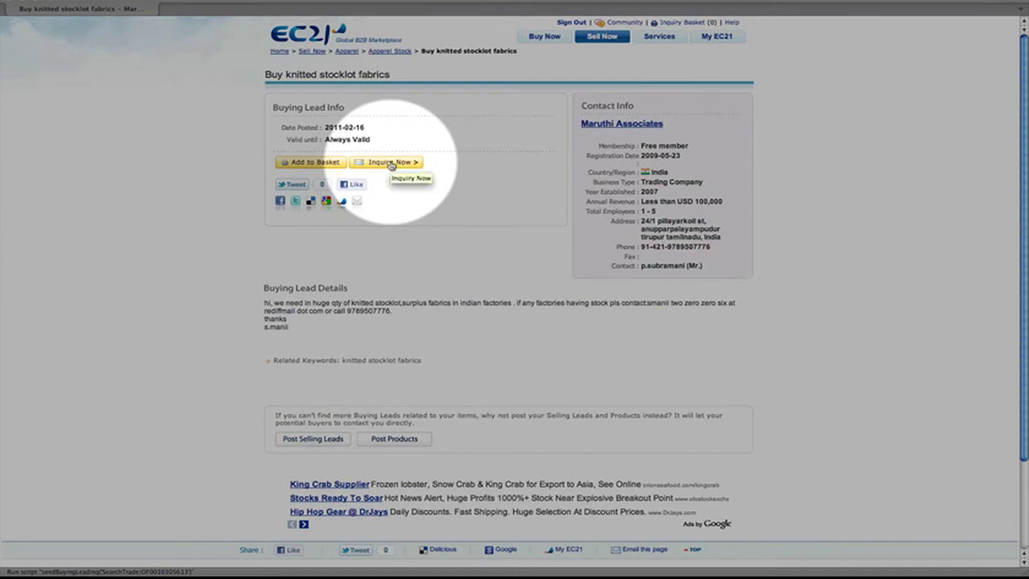
Start an inquiry to the knitted stocklot fabrics buyer and paste the prepared message.
left_click(391, 164)
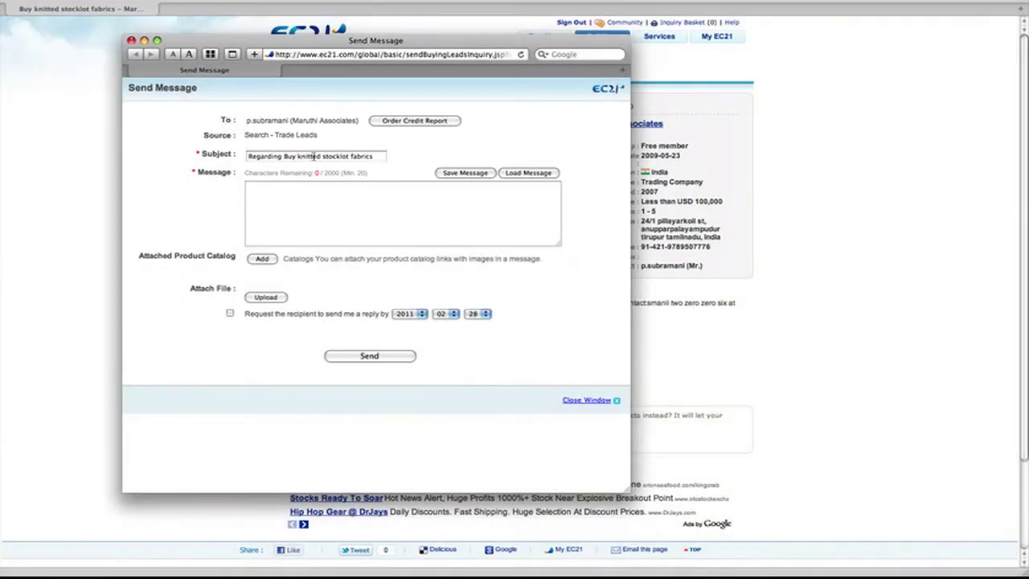
left_click(290, 191)
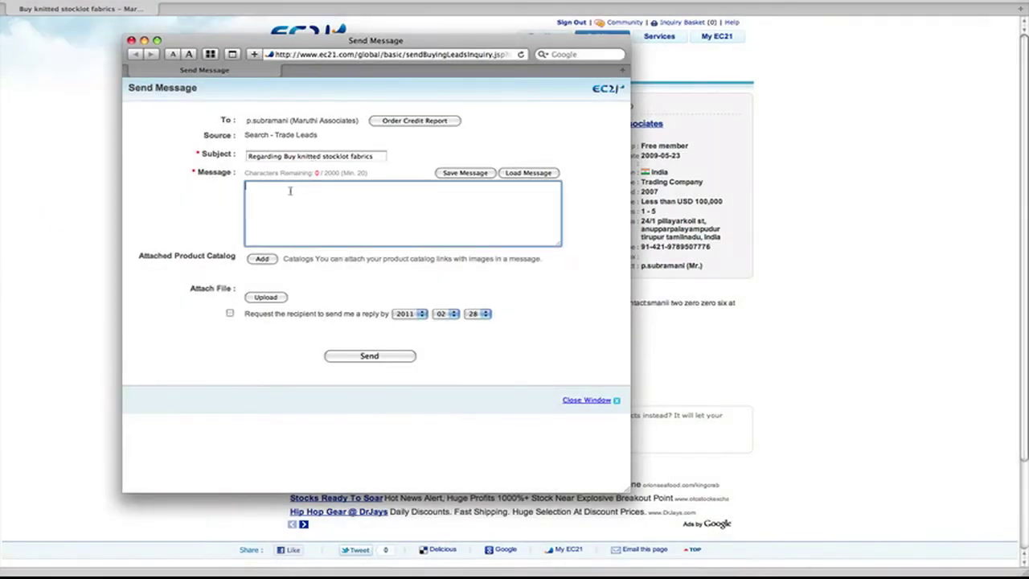
key("super+v")
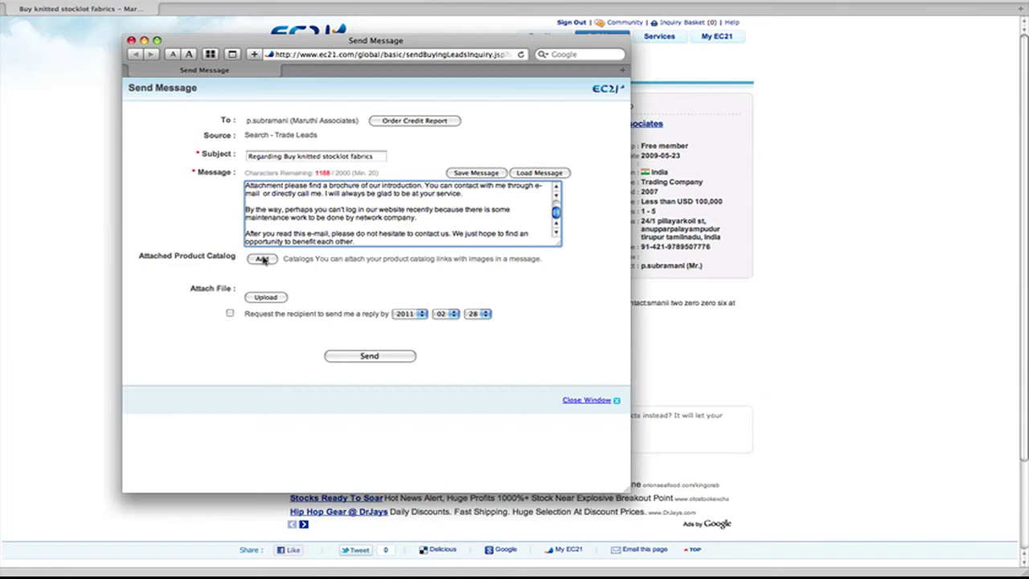
Open the Add catalog and Upload attachment windows, then close both without attaching anything.
left_click(263, 260)
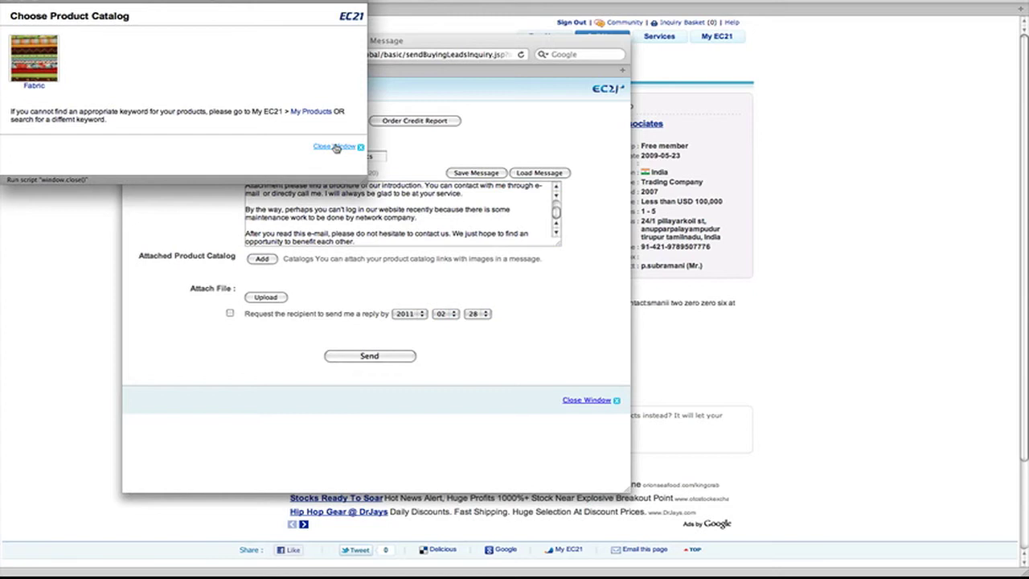
left_click(335, 147)
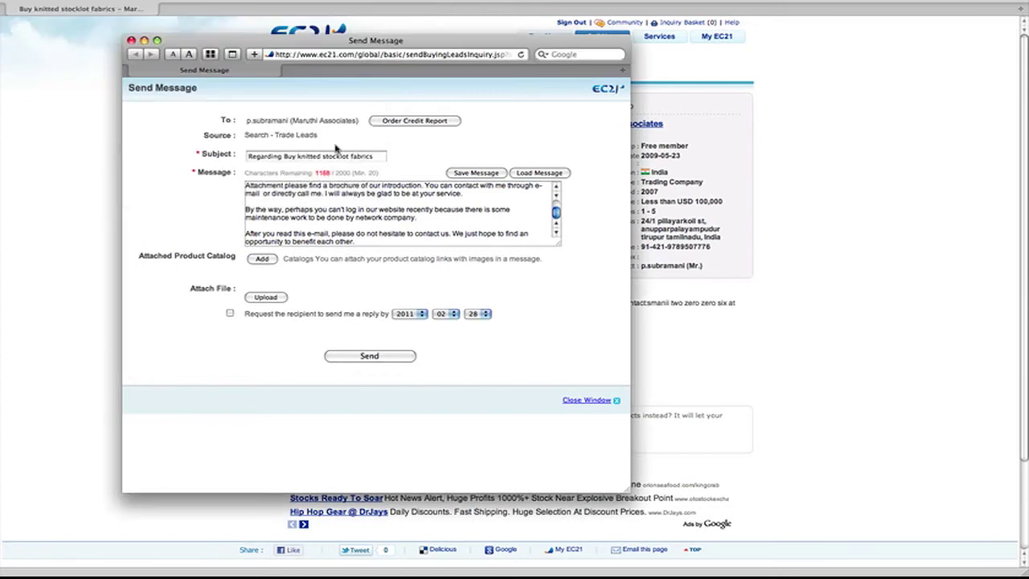
left_click(272, 298)
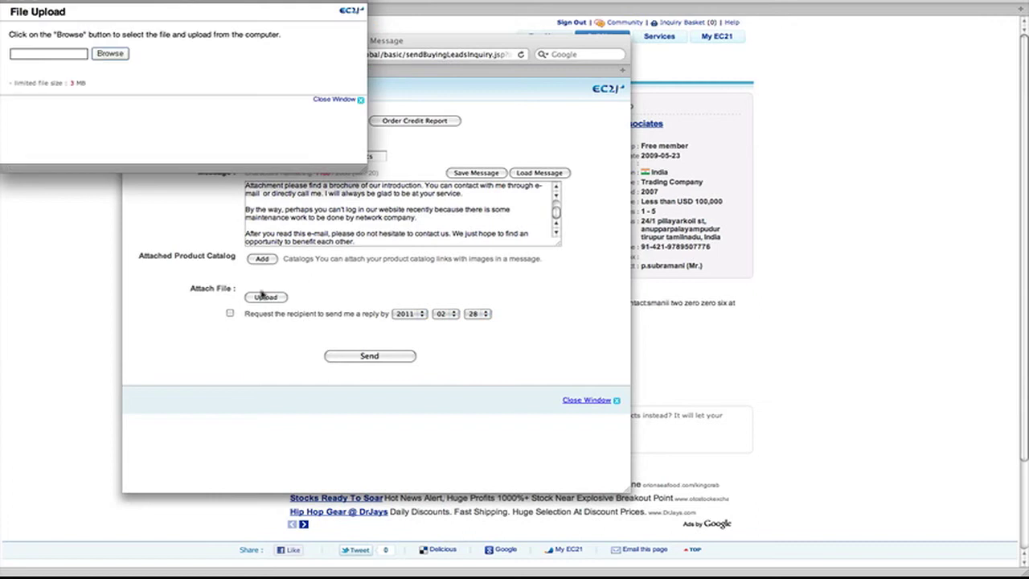
left_click(338, 100)
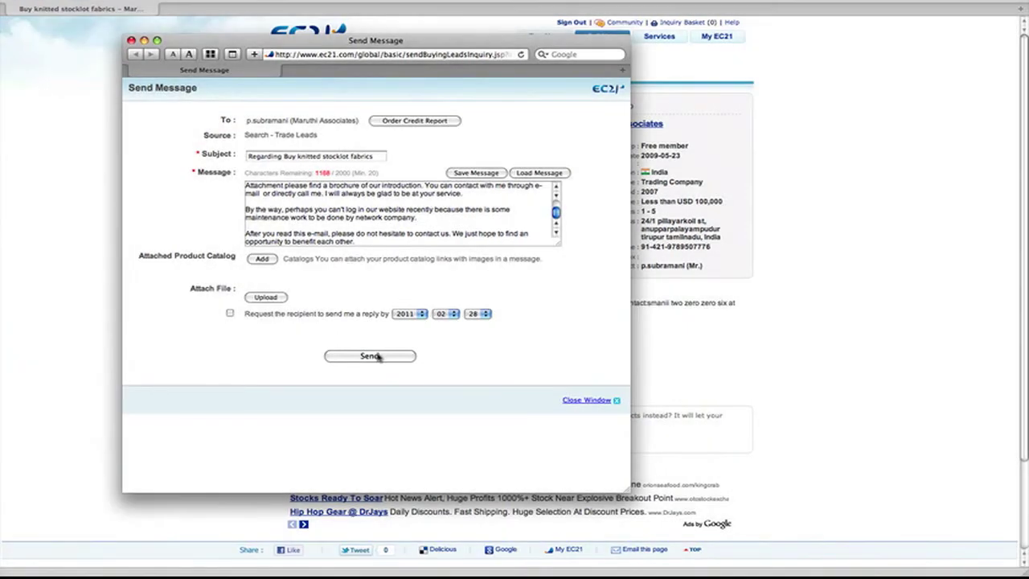
Send the inquiry to the buyer and close the confirmation window.
left_click(371, 356)
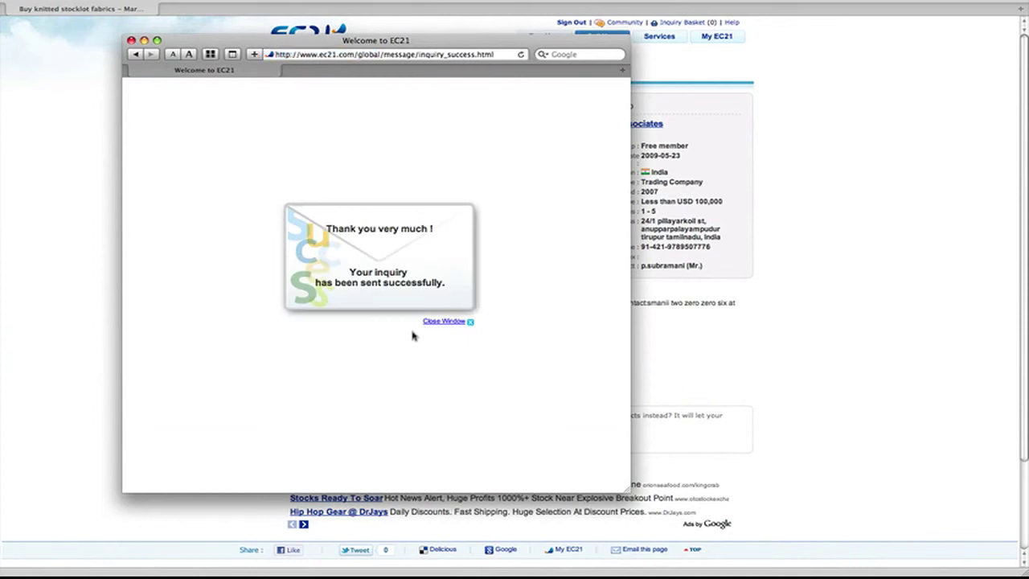
left_click(444, 321)
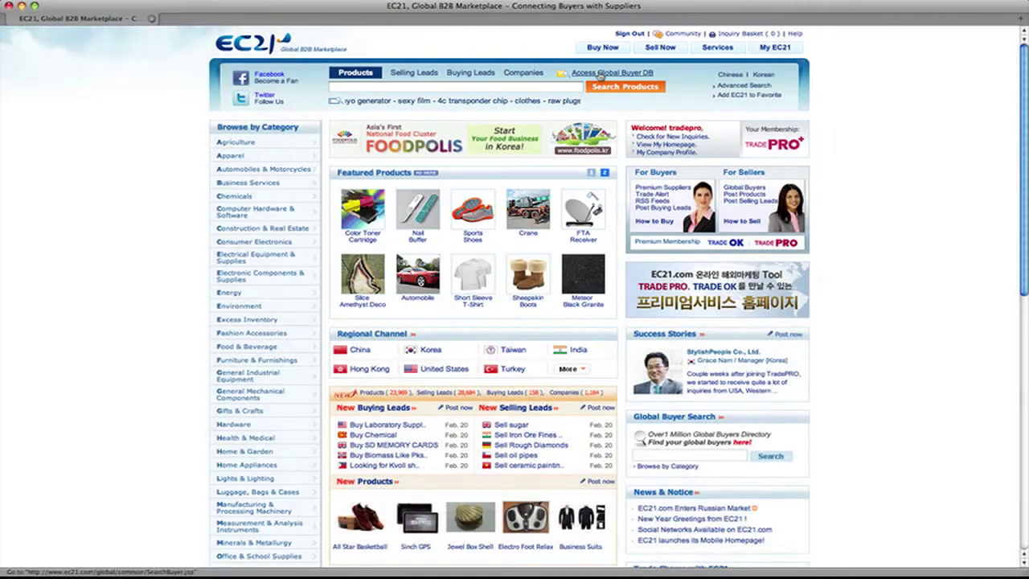
Search the Global Buyer DB for 'fabrics' and scroll the 2700 matching buyers.
left_click(599, 74)
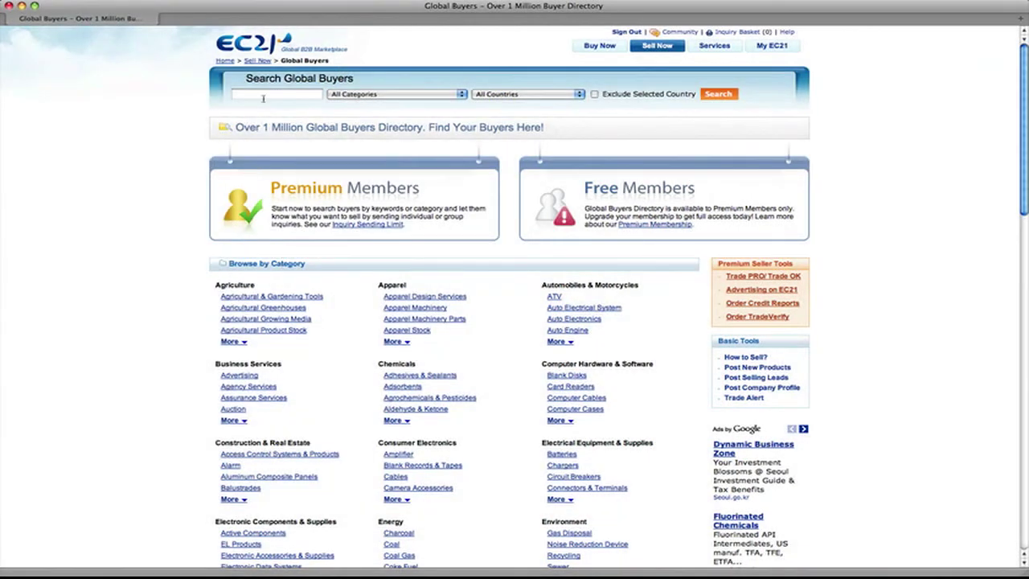
left_click(263, 95)
left_click(726, 94)
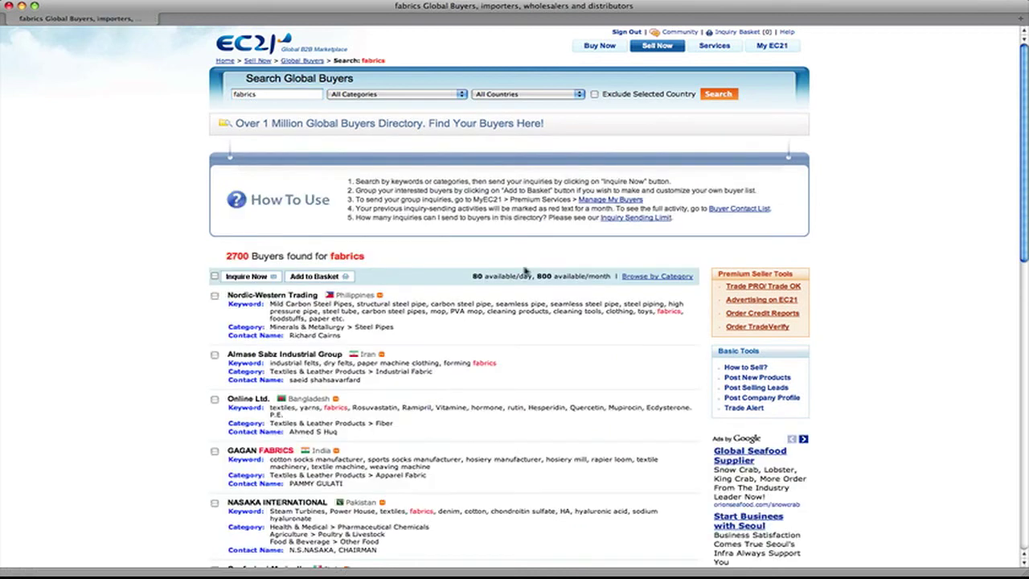
scroll(487, 331, "down", 2)
scroll(487, 330, "down", 4)
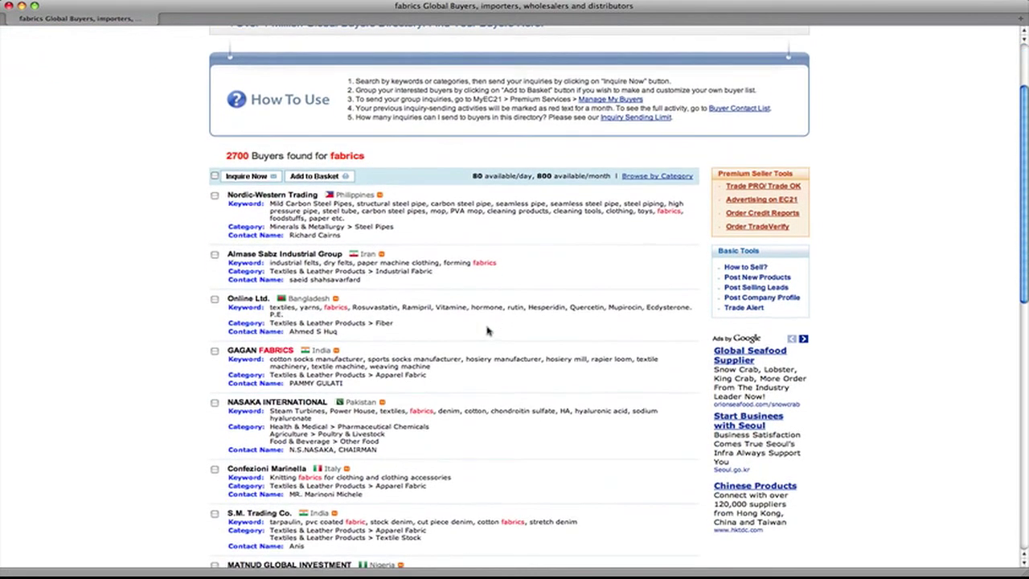
scroll(487, 330, "down", 3)
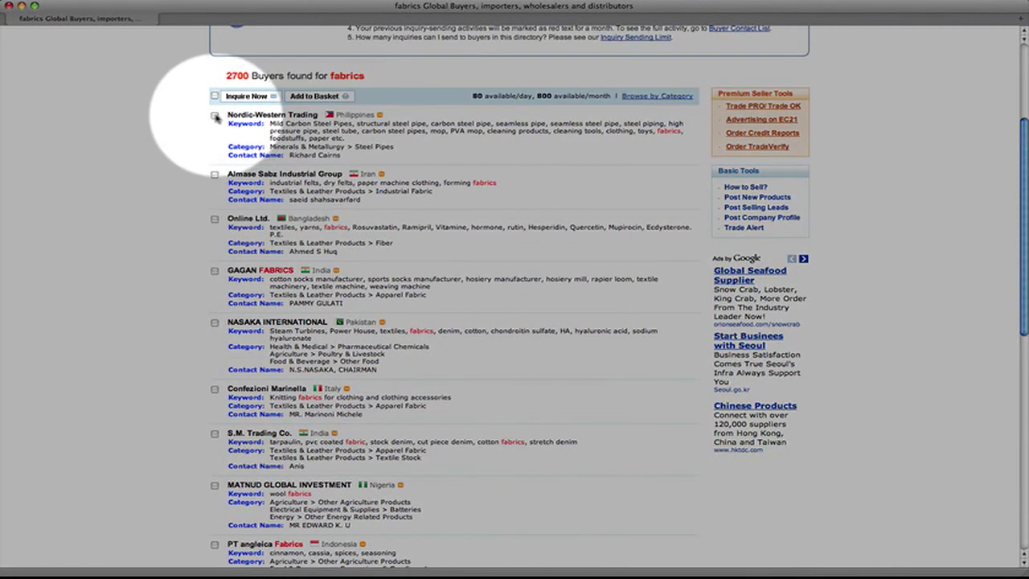
Tick Nordic-Western Trading, Almase Sabz Industrial Group and Online Ltd. for a group inquiry.
left_click(214, 115)
left_click(214, 174)
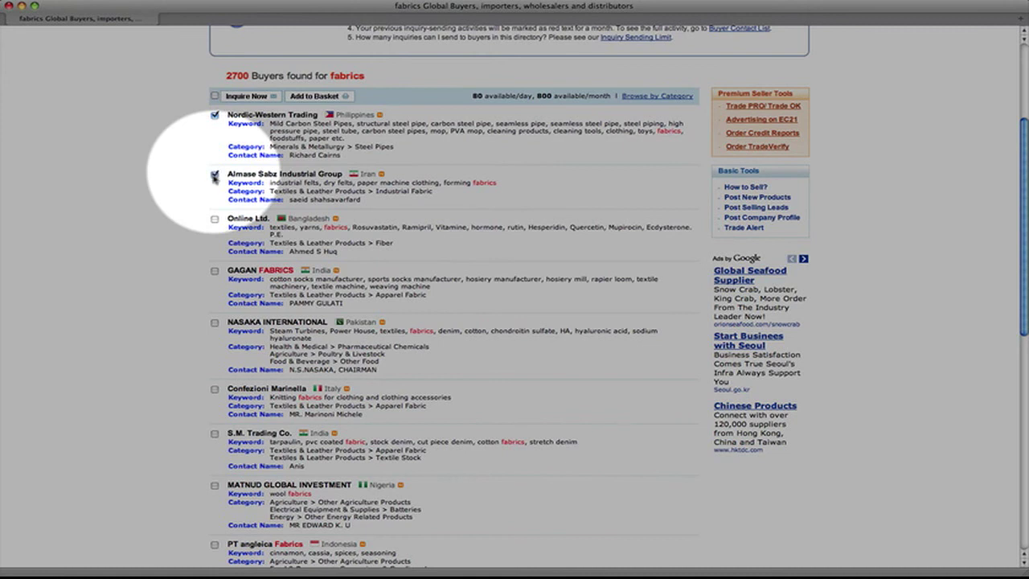
left_click(216, 218)
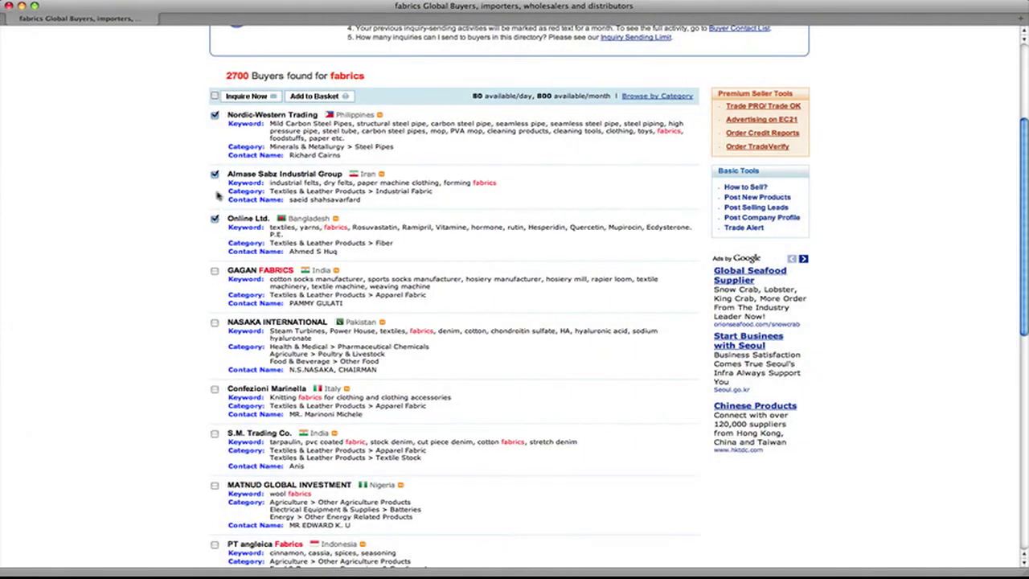